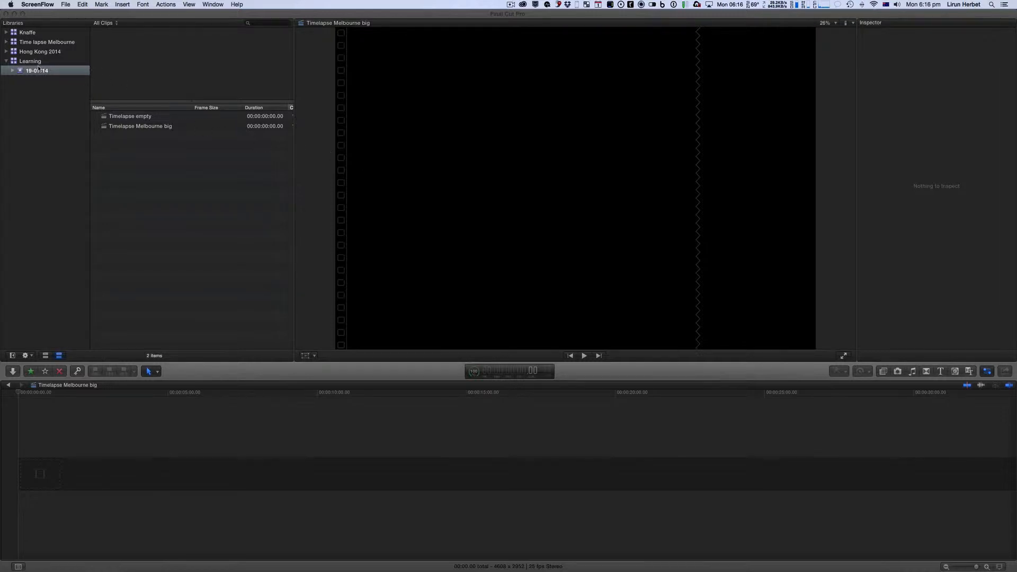
- Start a new project in the 19-07-14 event and choose the Custom video format
left_click(136, 120)
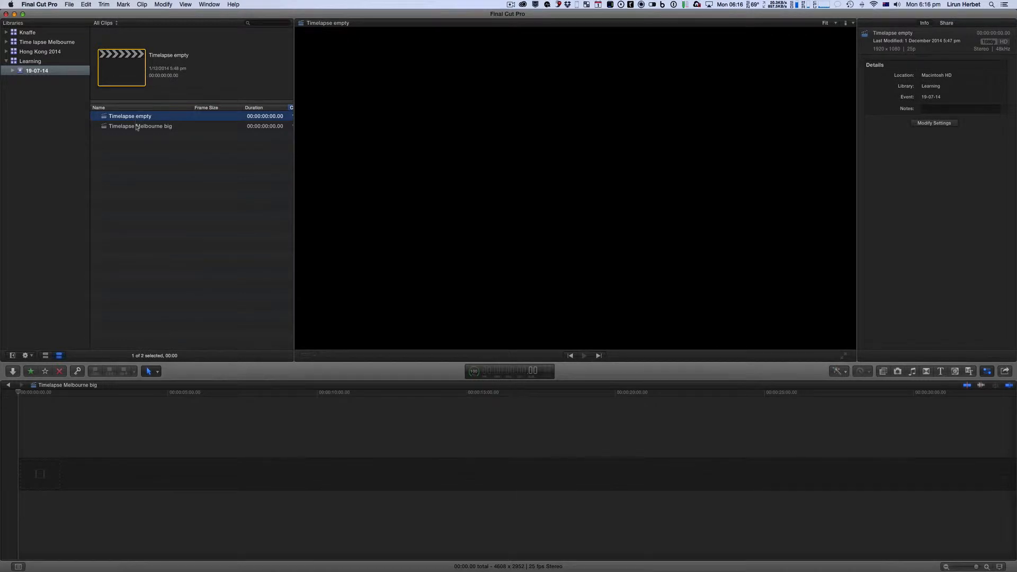
left_click(137, 127)
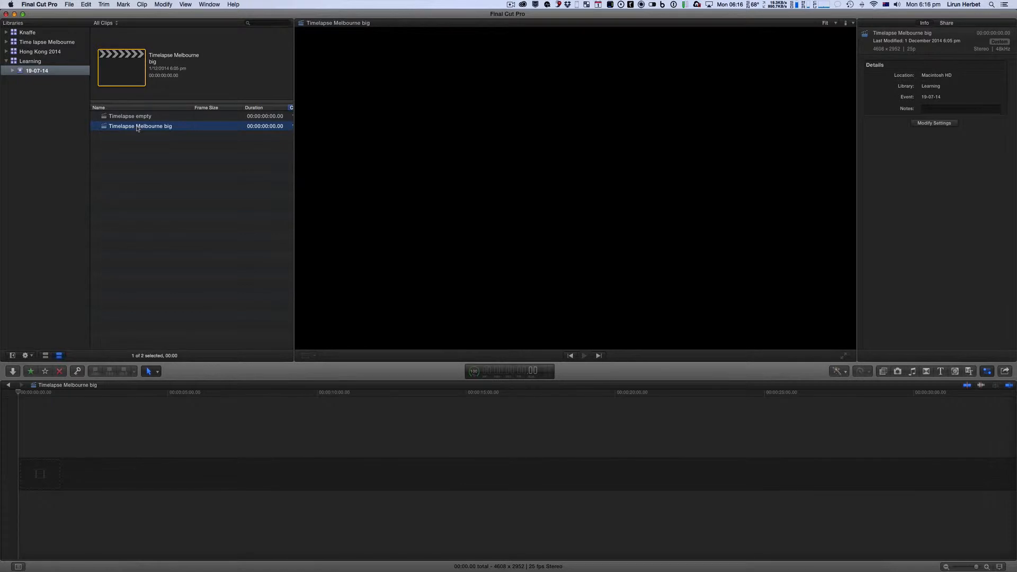
left_click(68, 4)
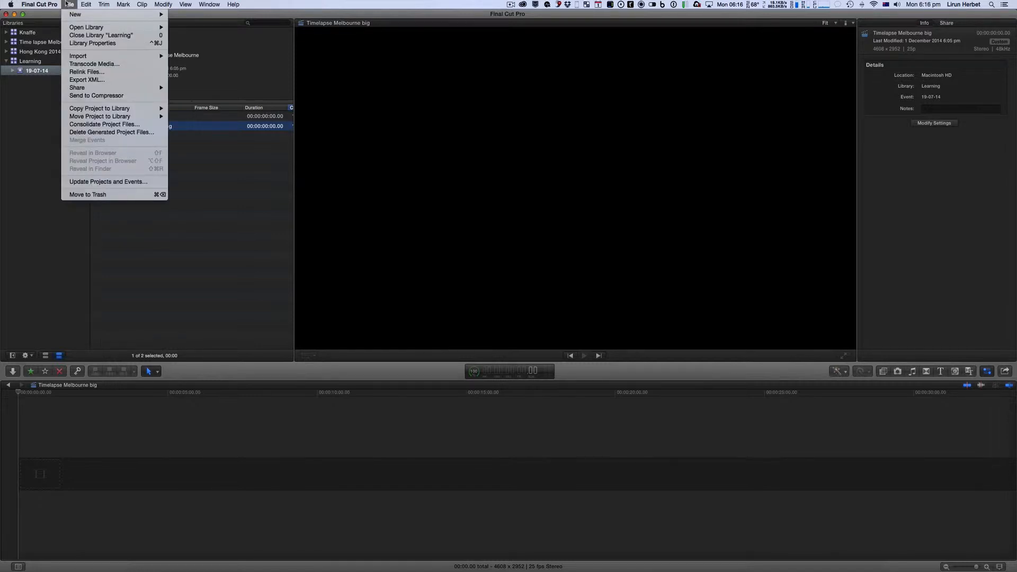
mouse_move(79, 15)
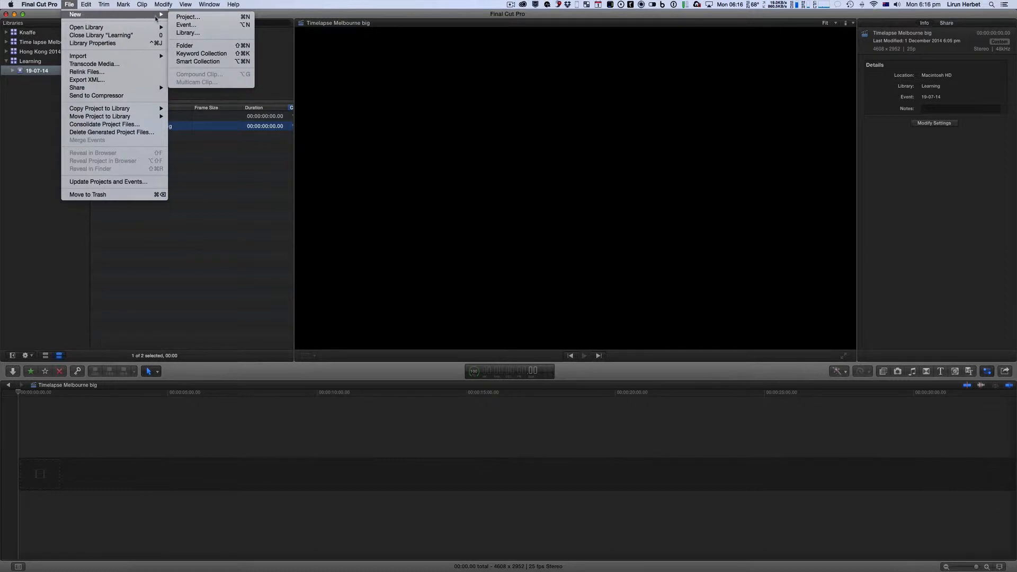
left_click(185, 17)
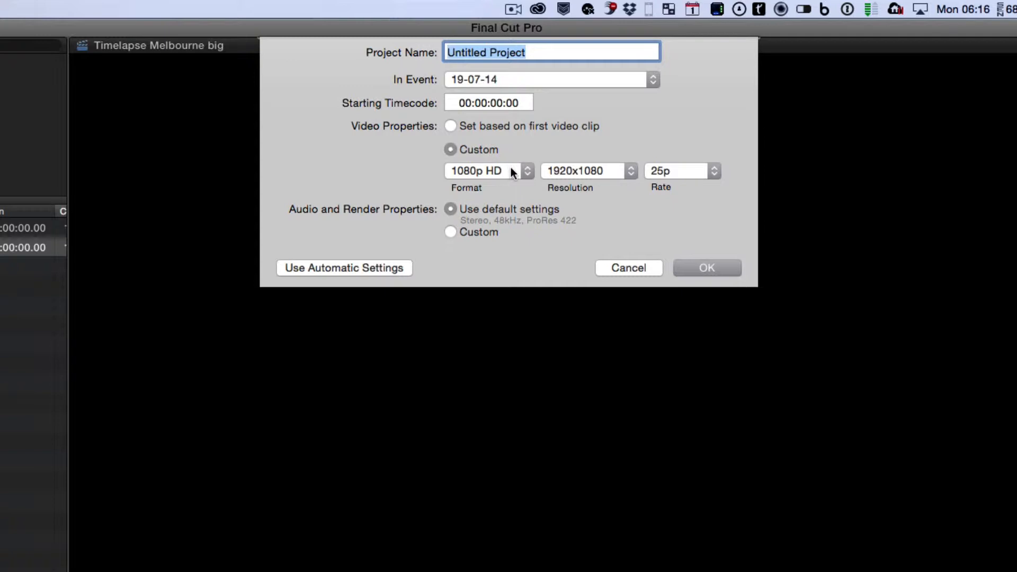
left_click(511, 167)
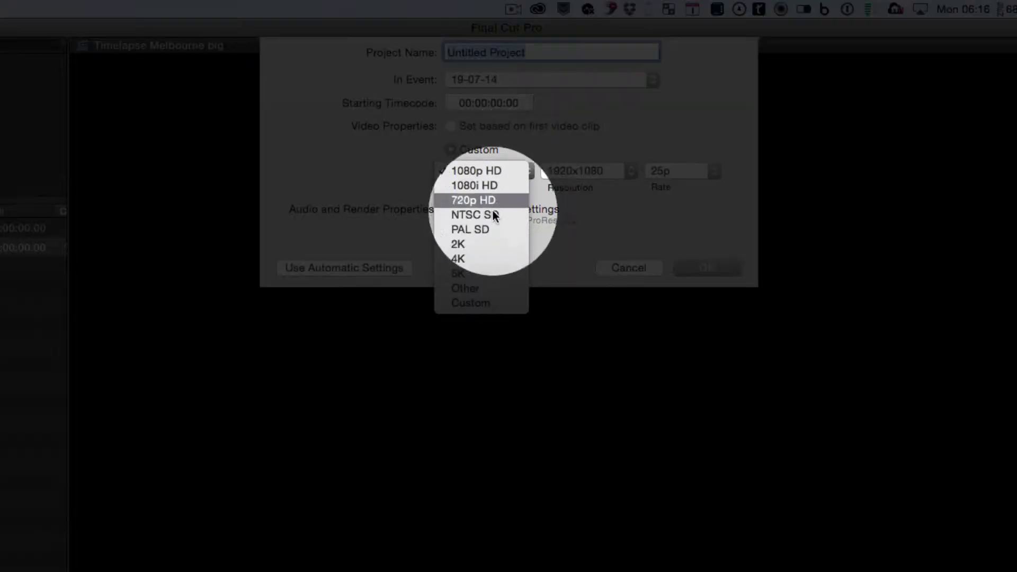
left_click(478, 301)
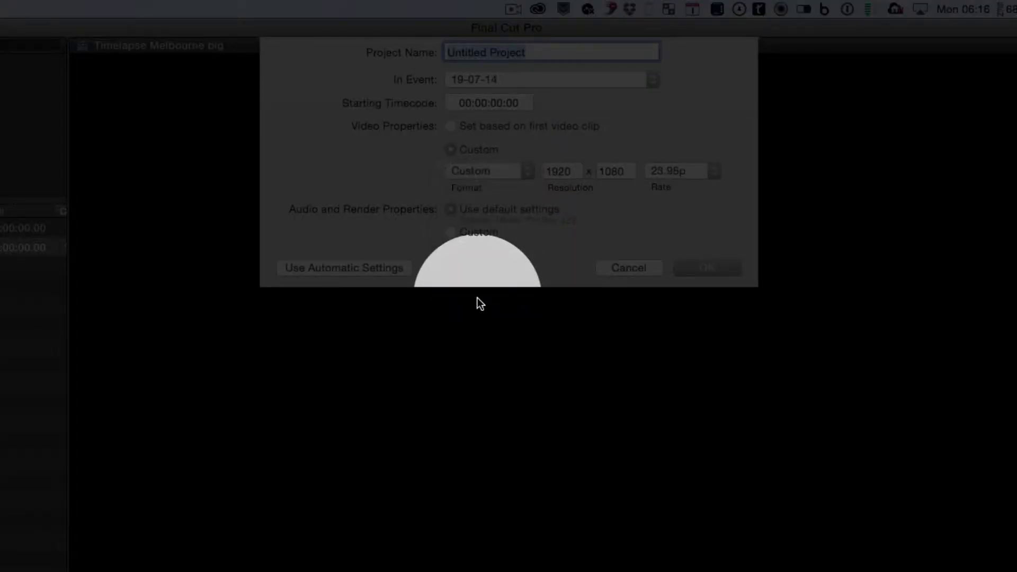
- Set the new project's resolution to 4608 x 2952 and its rate to 25p, and create it
double_click(558, 171)
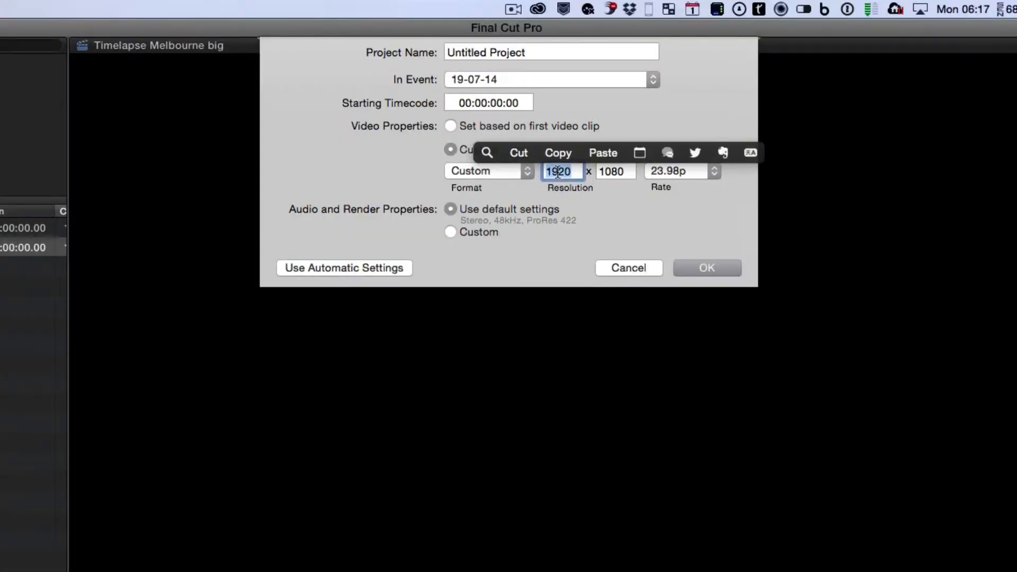
type("4608")
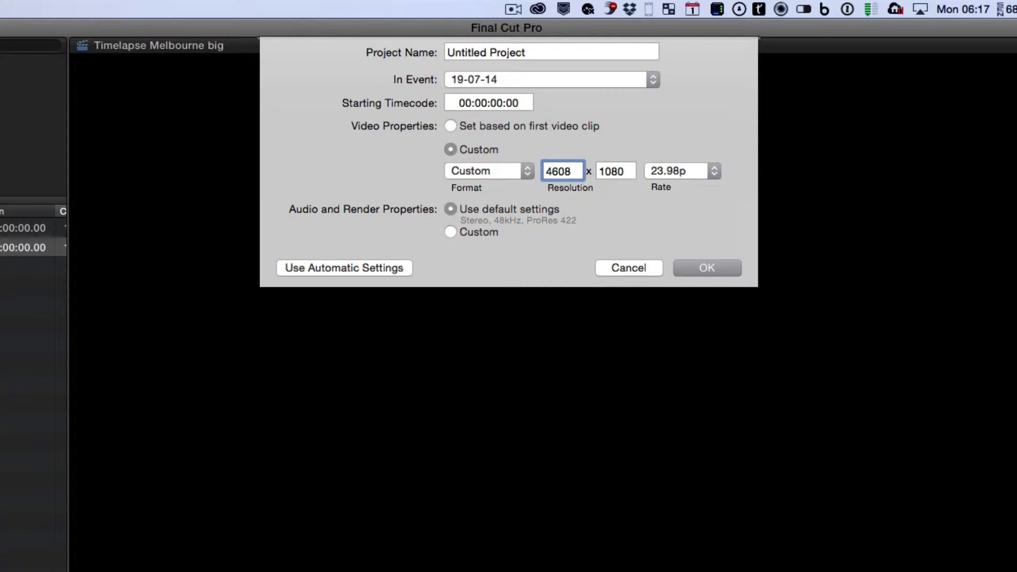
key("Tab")
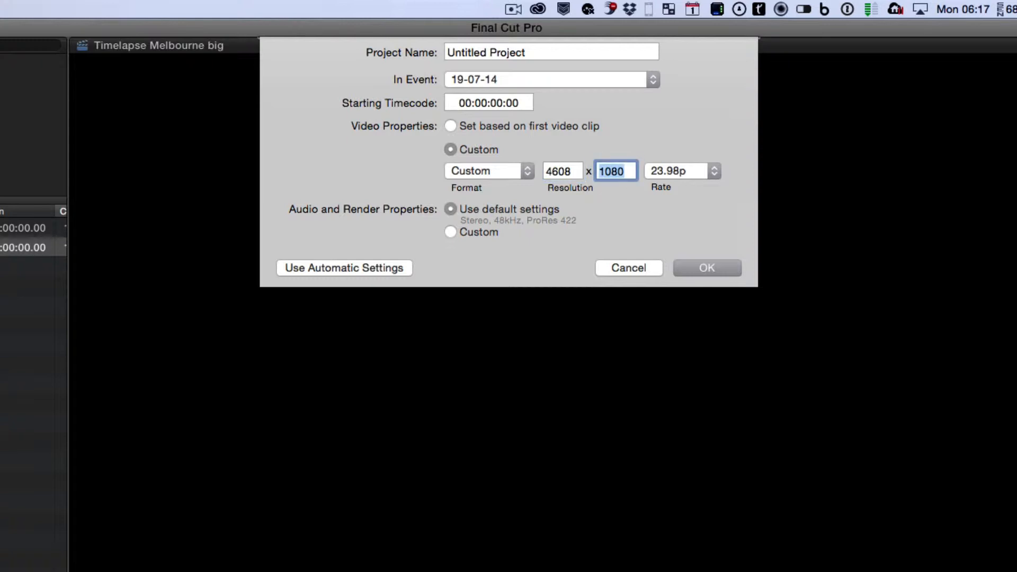
type("2952")
left_click(713, 172)
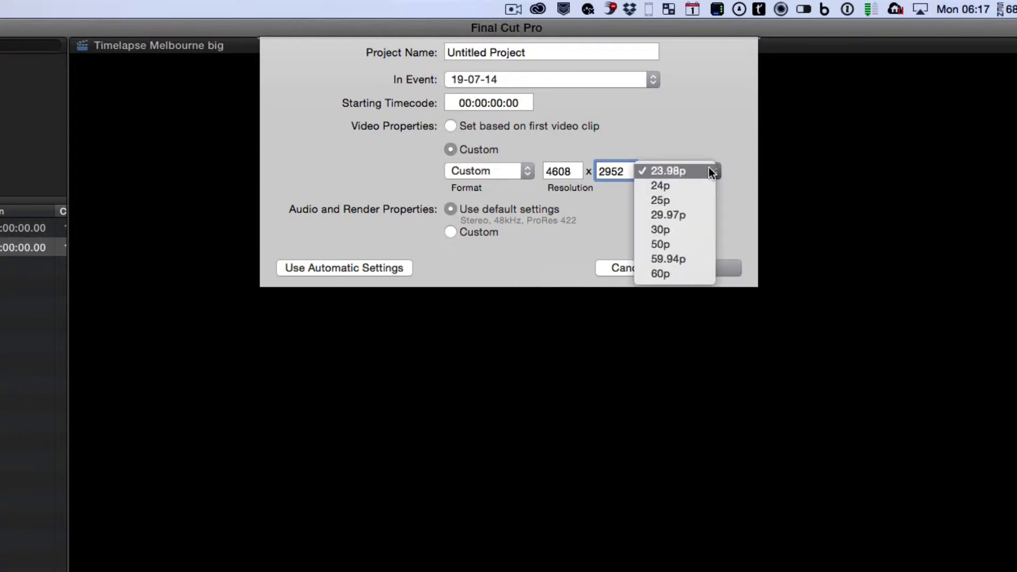
left_click(686, 200)
left_click(711, 266)
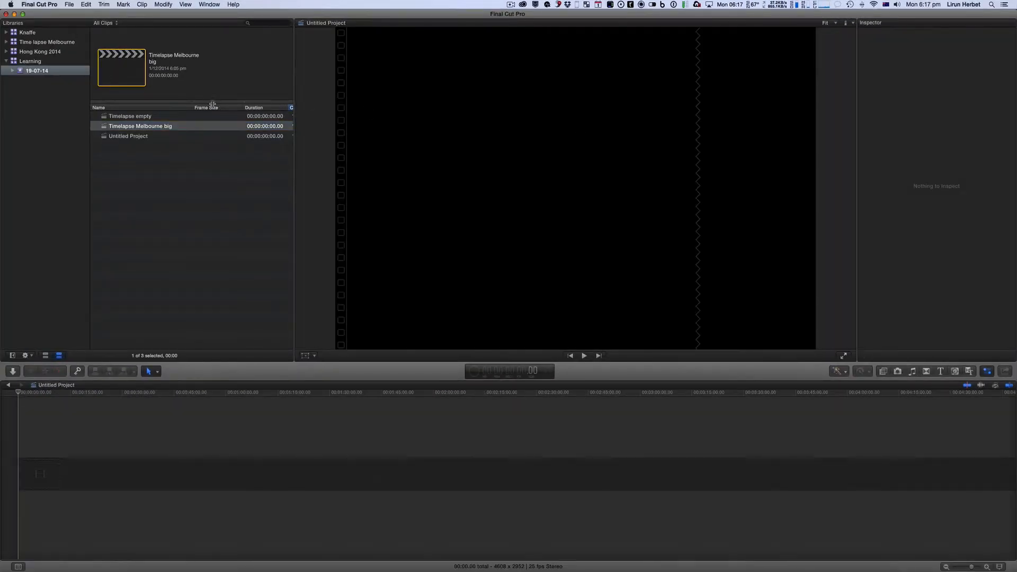
- Rename the new untitled project as Large
left_click(139, 138)
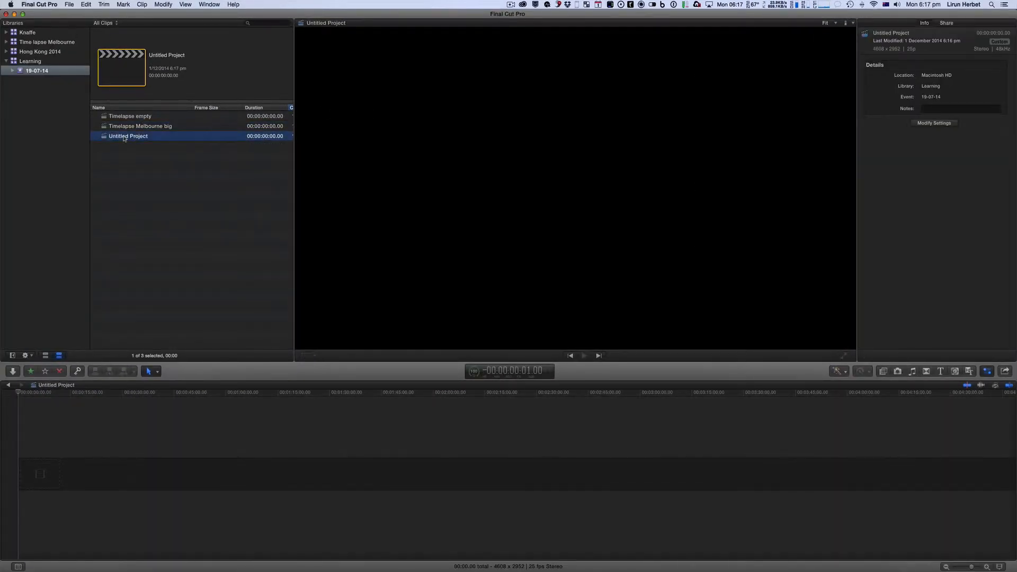
left_click(124, 139)
type("Large")
key("Return")
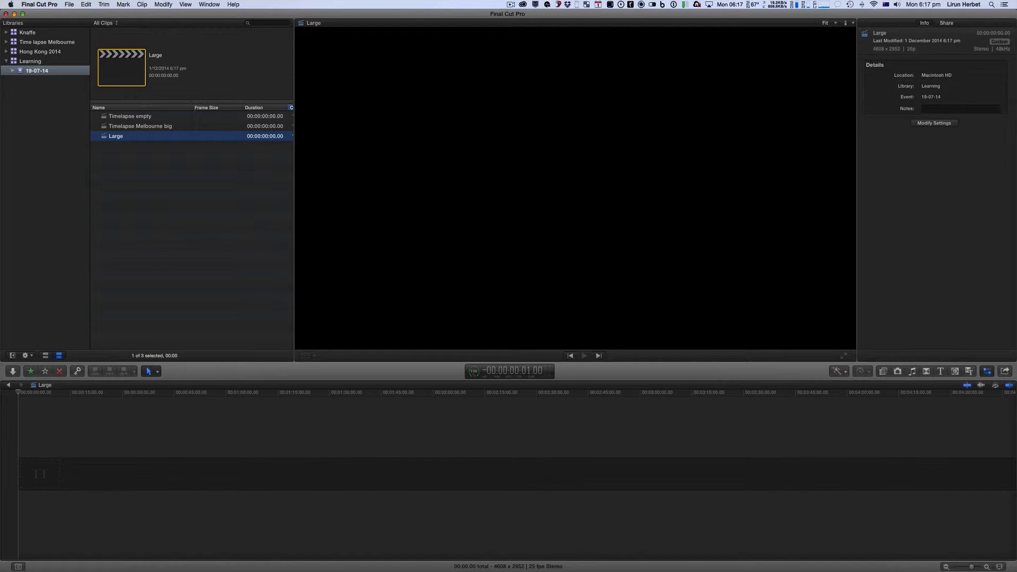
- Import the Melbourne RAW to jpeg folder from the desktop into the existing 19-07-14 event
key("super")
key("super+i")
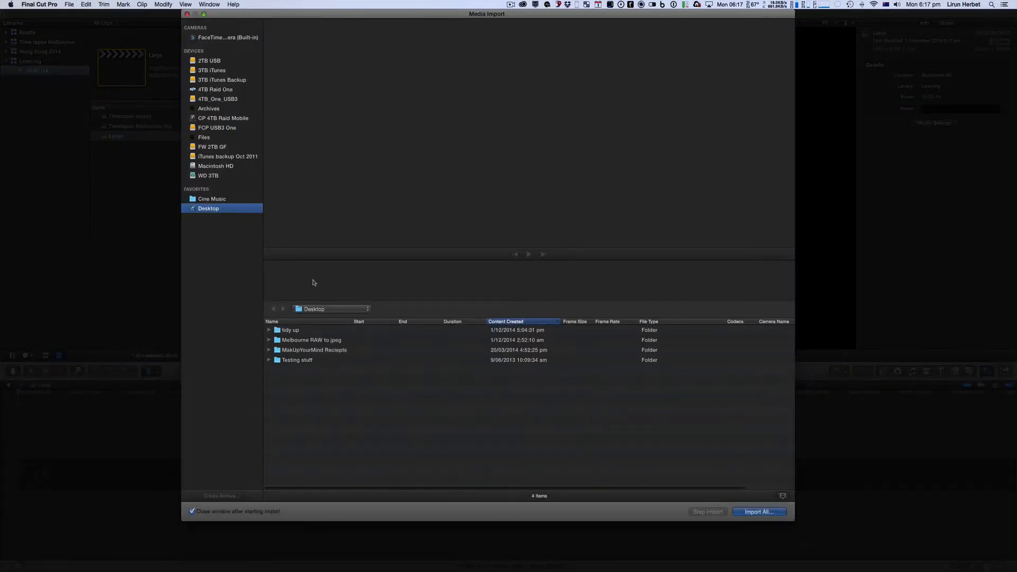
left_click(312, 343)
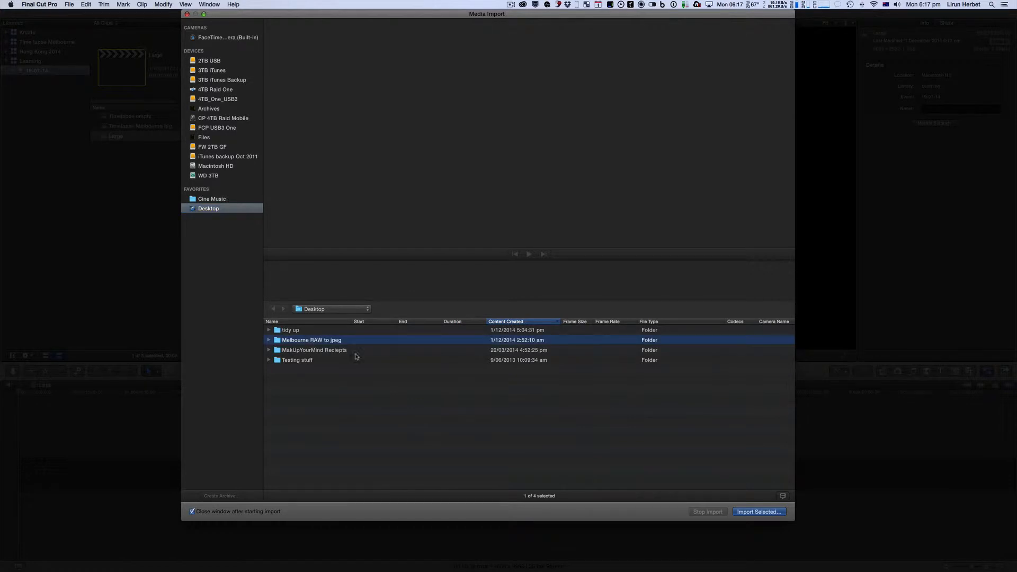
left_click(752, 512)
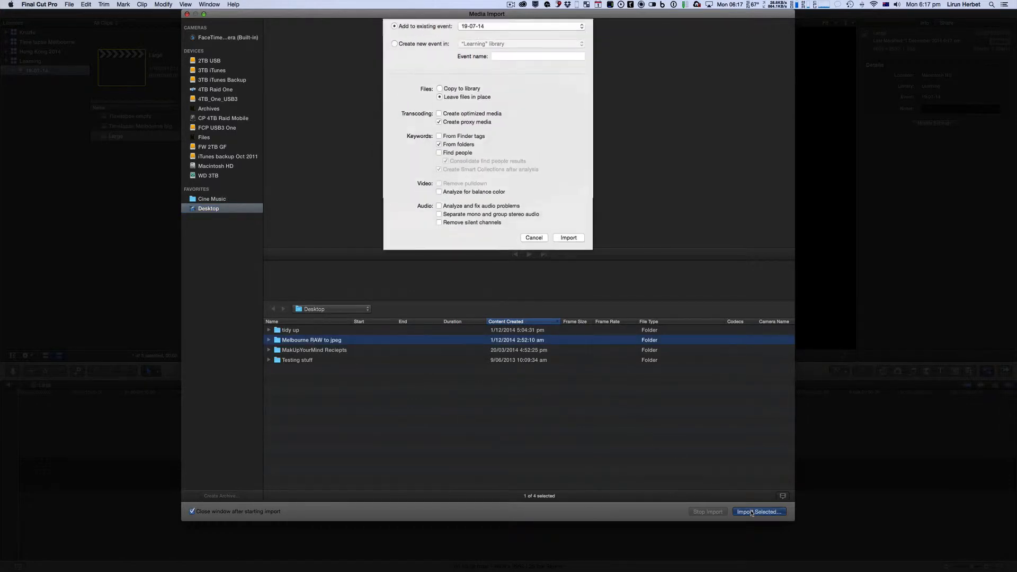
left_click(568, 242)
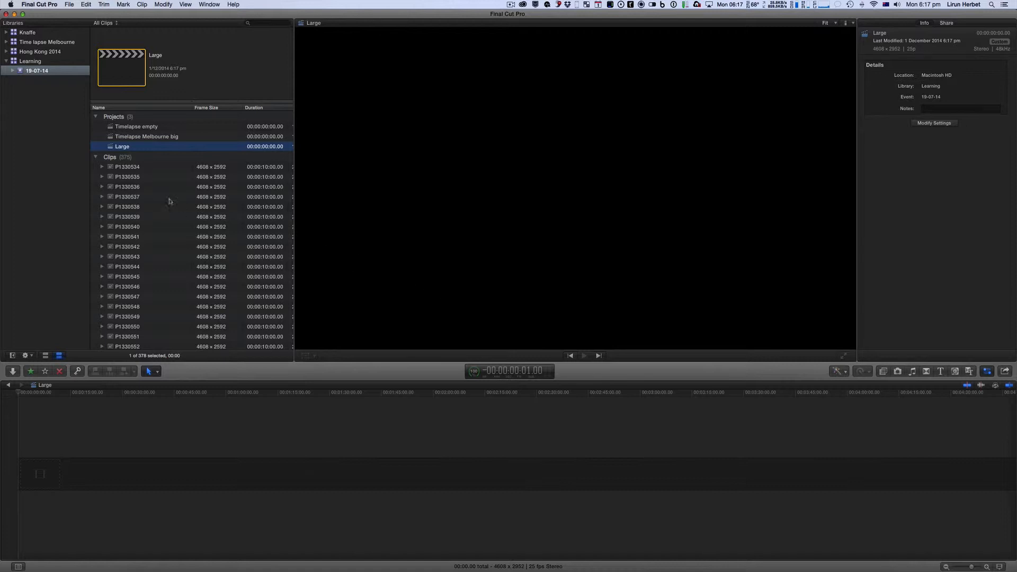
- Preview the imported stills one after another, starting from P1330534, to check the image sequence
scroll(147, 219, "down", 5)
scroll(147, 218, "up", 5)
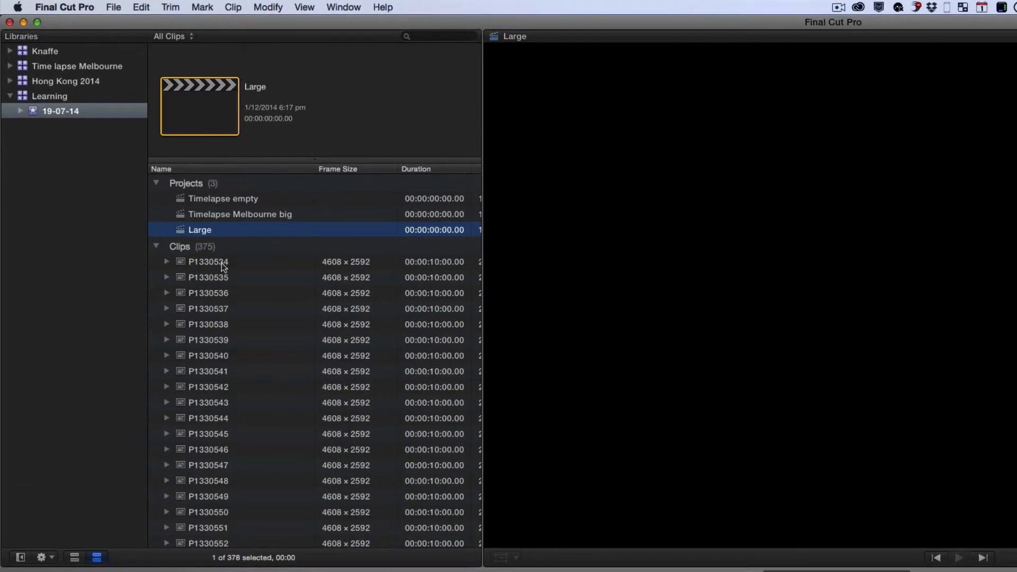
left_click(136, 169)
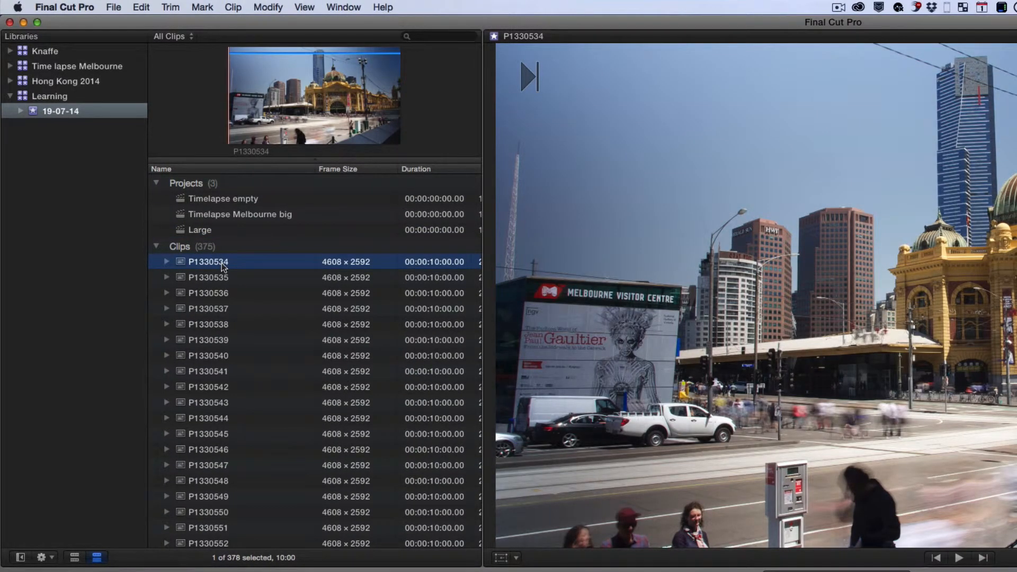
key("Down")
key("Down")
key("Down")
key("Down")
key("Down")
key("Down")
key("Down")
key("Down")
key("Down")
key("Down")
key("Down")
key("Down")
key("Down")
key("Down")
key("Down")
key("Down")
key("Down")
key("Down")
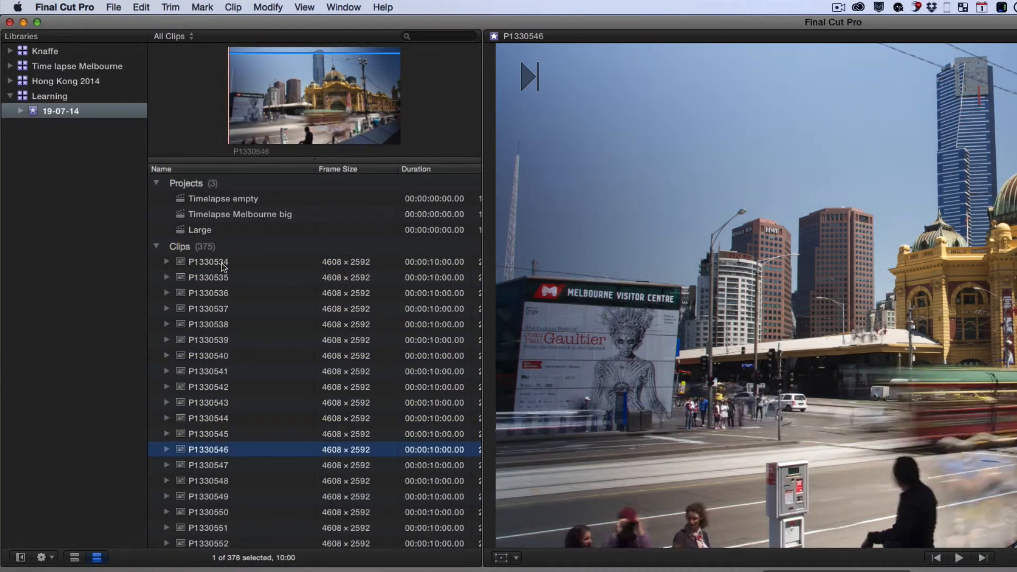
key("Down")
key("Down")
key("Down")
key("Down")
key("Down")
key("Down")
key("Down")
key("Down")
key("Down")
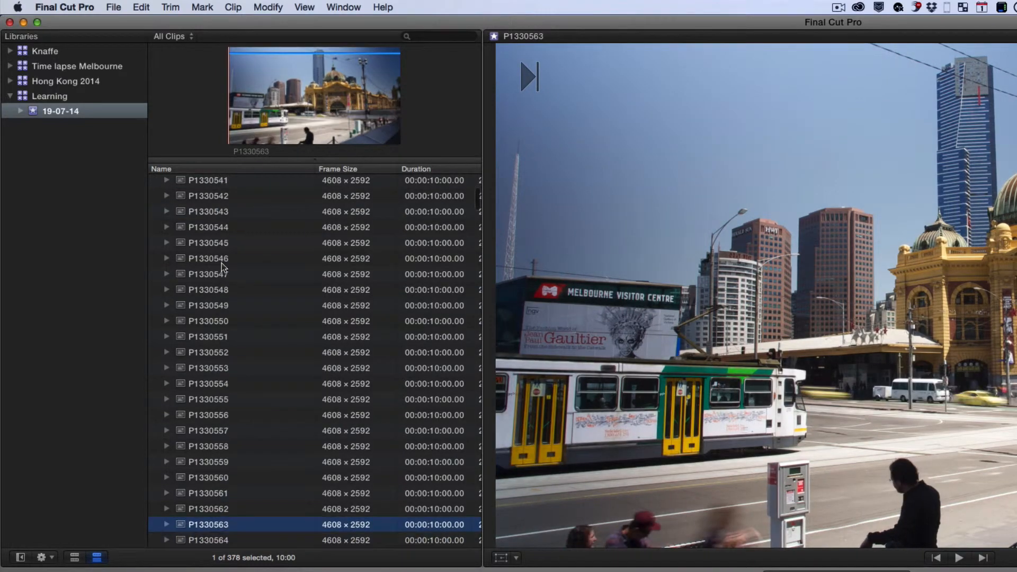
key("Up")
key("Up")
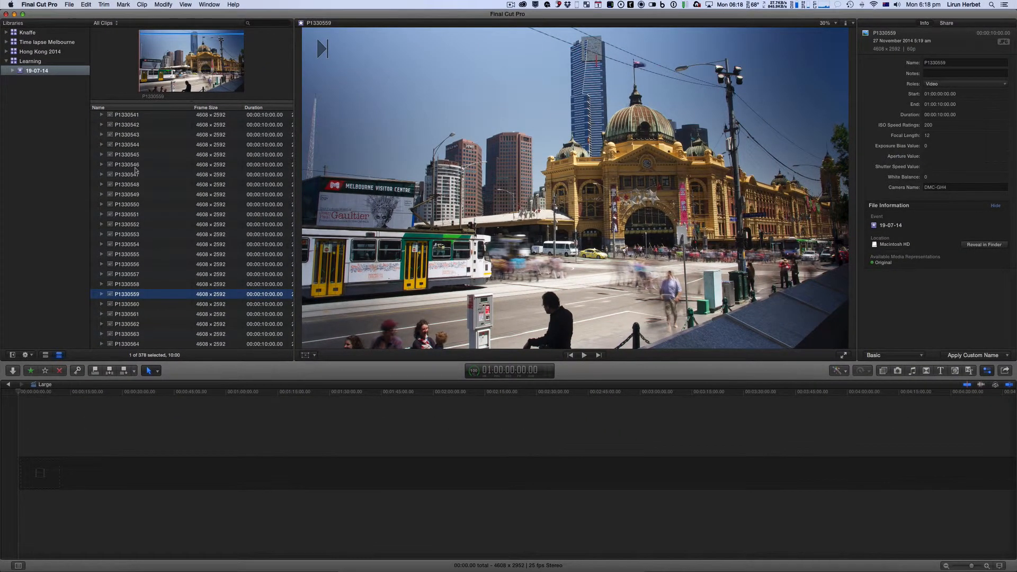
- Append all imported stills to the Large project's timeline and play a short part of it
key("super+a")
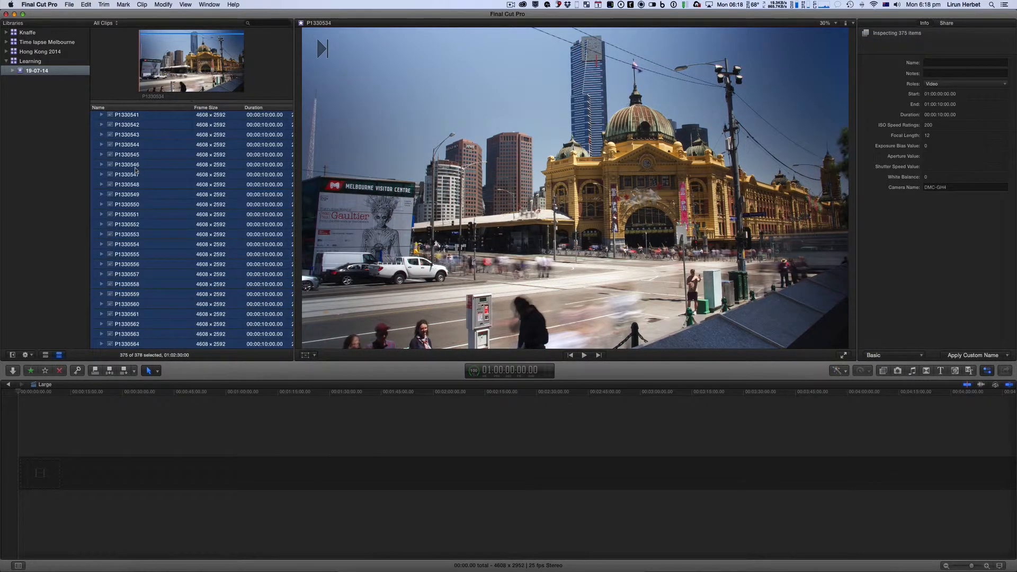
key("e")
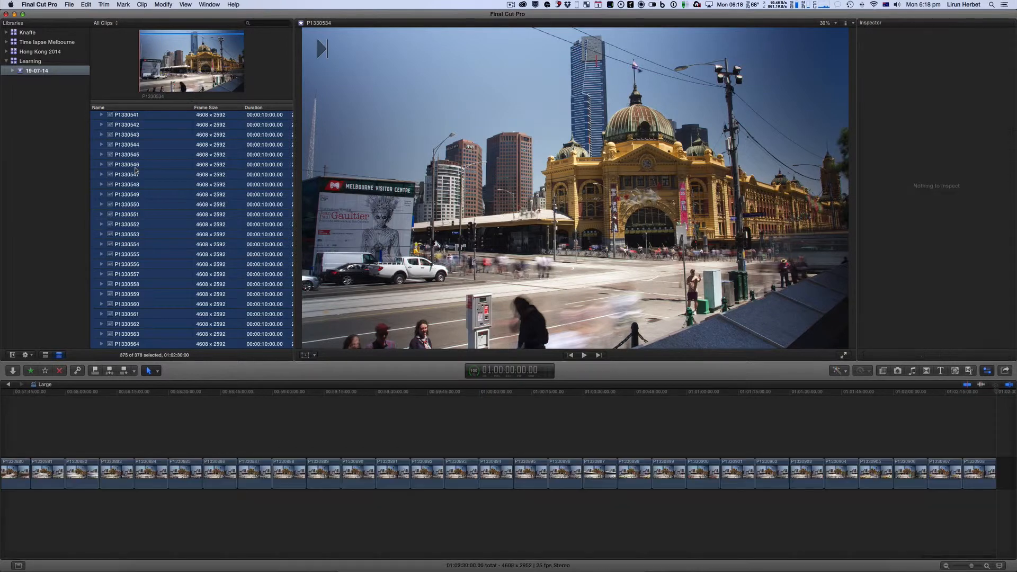
left_click(176, 416)
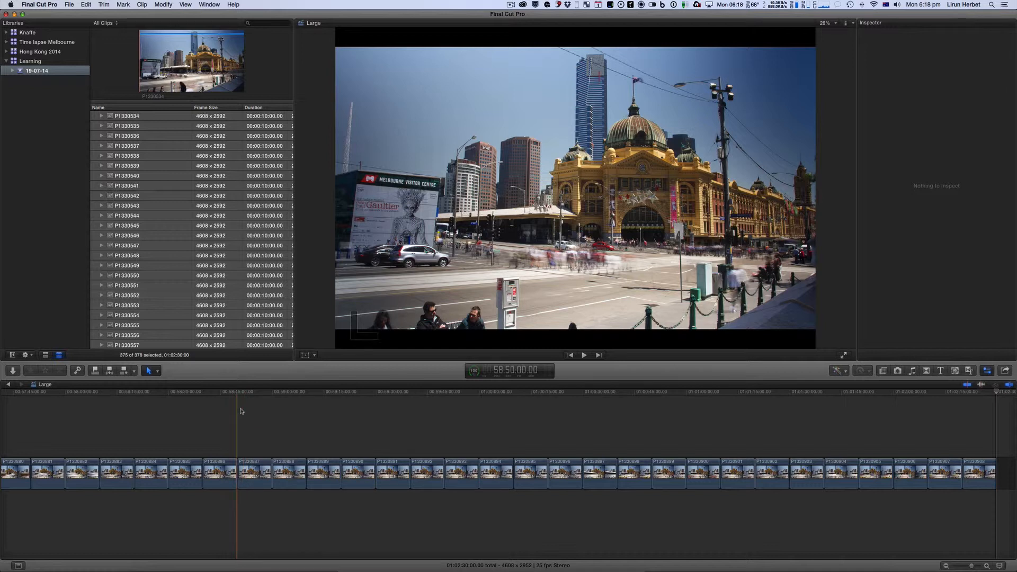
key("space")
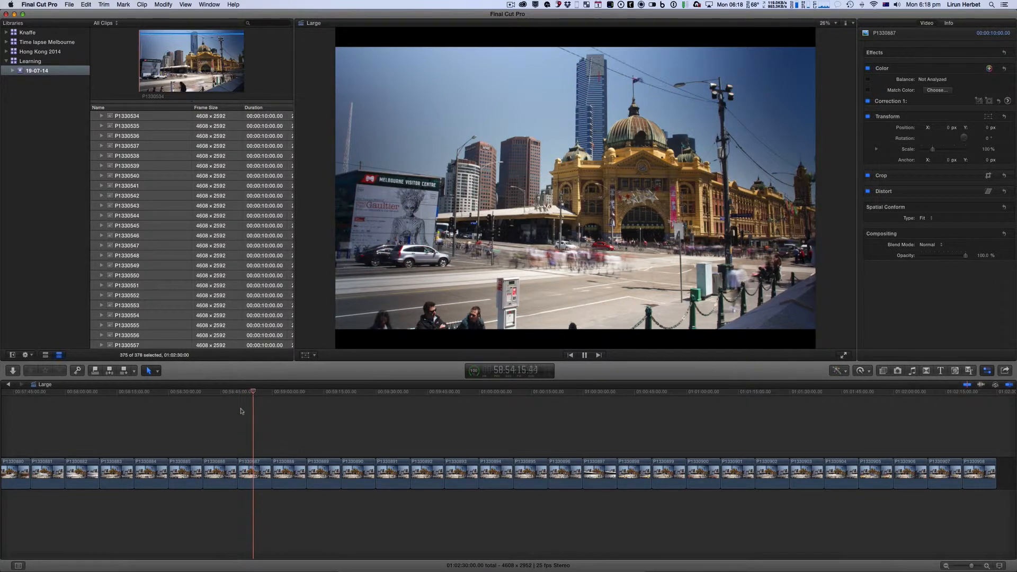
key("space")
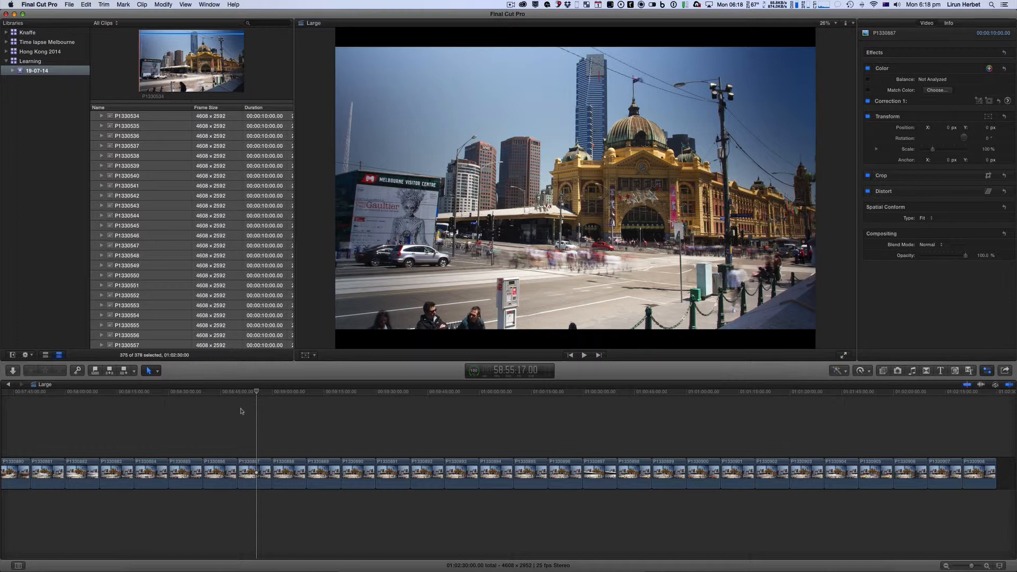
- Set the duration of all clips in the timeline to 2 frames
key("super+a")
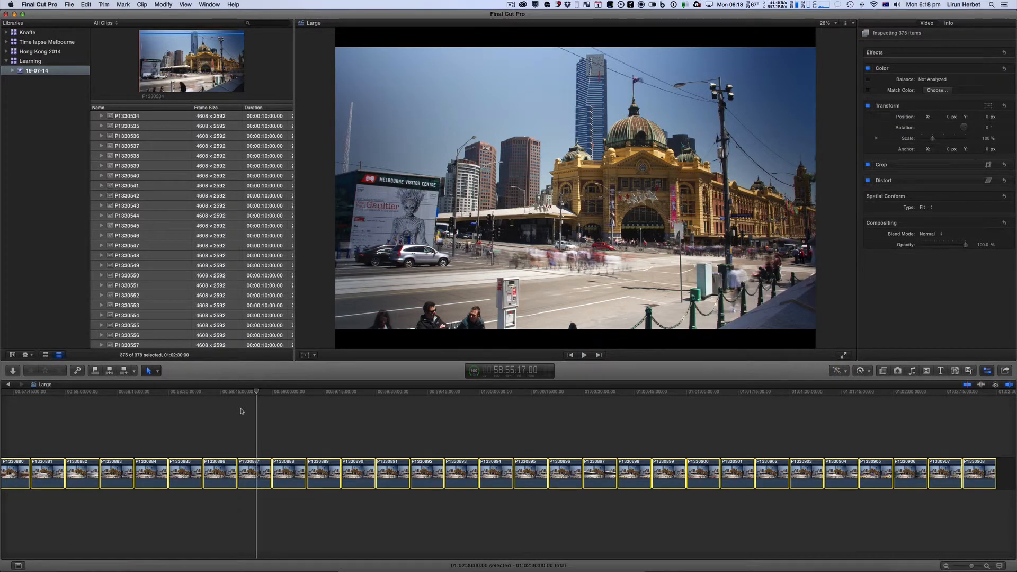
key("ctrl+d")
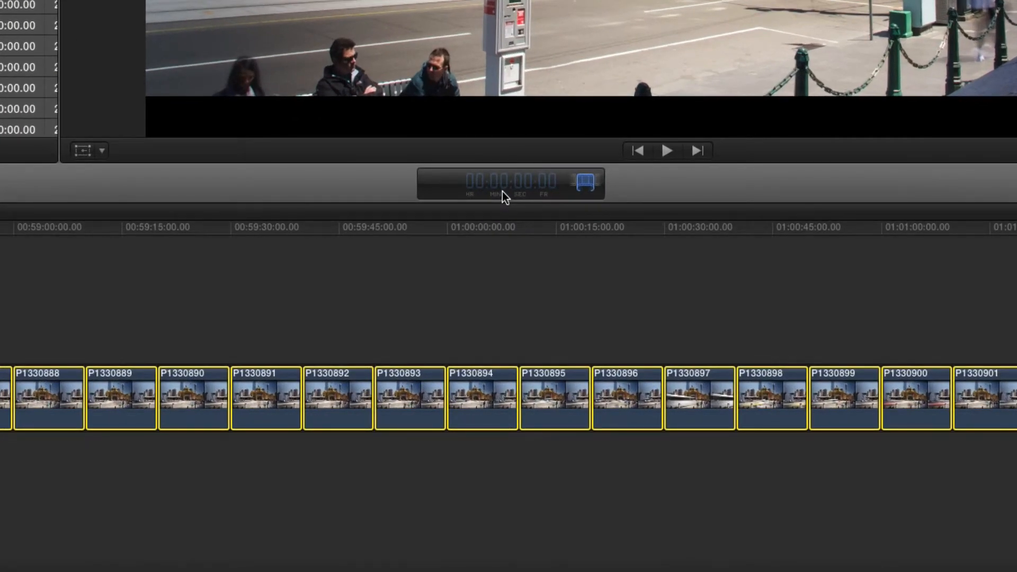
type("2")
key("Return")
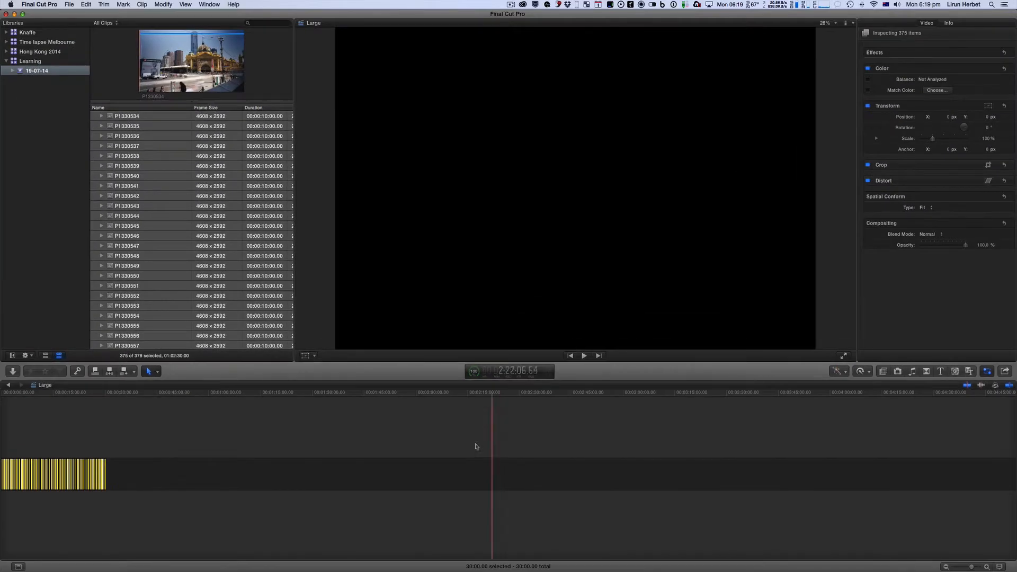
- Play the shortened time-lapse sequence from near its beginning for several seconds to check the motion
left_click(394, 423)
key("shift")
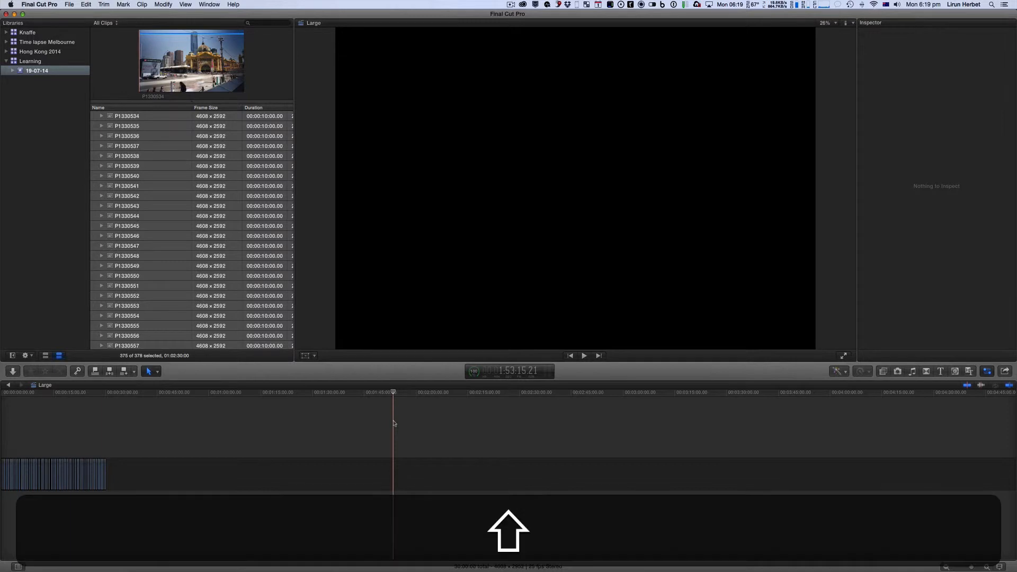
key("shift+z")
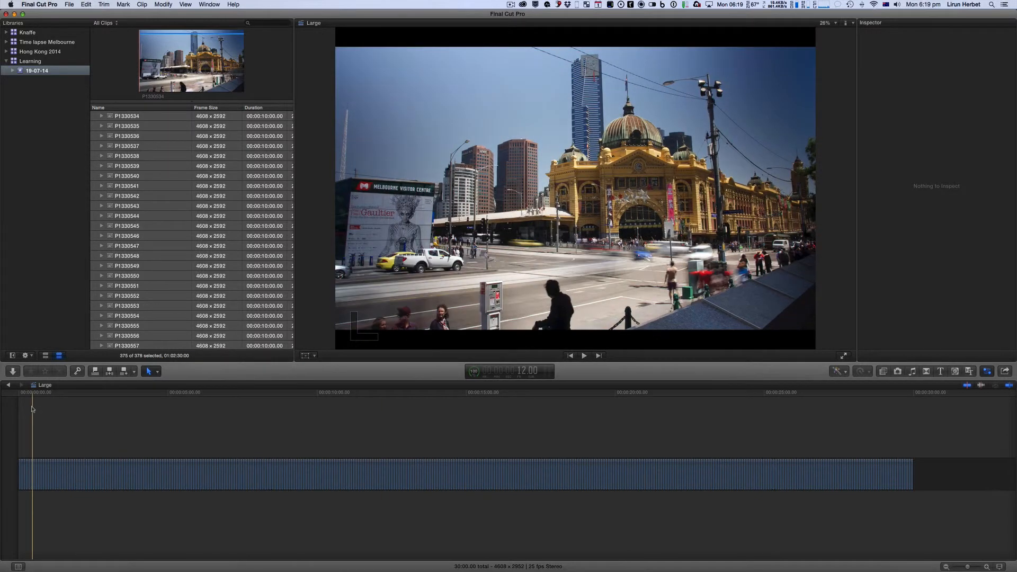
key("space")
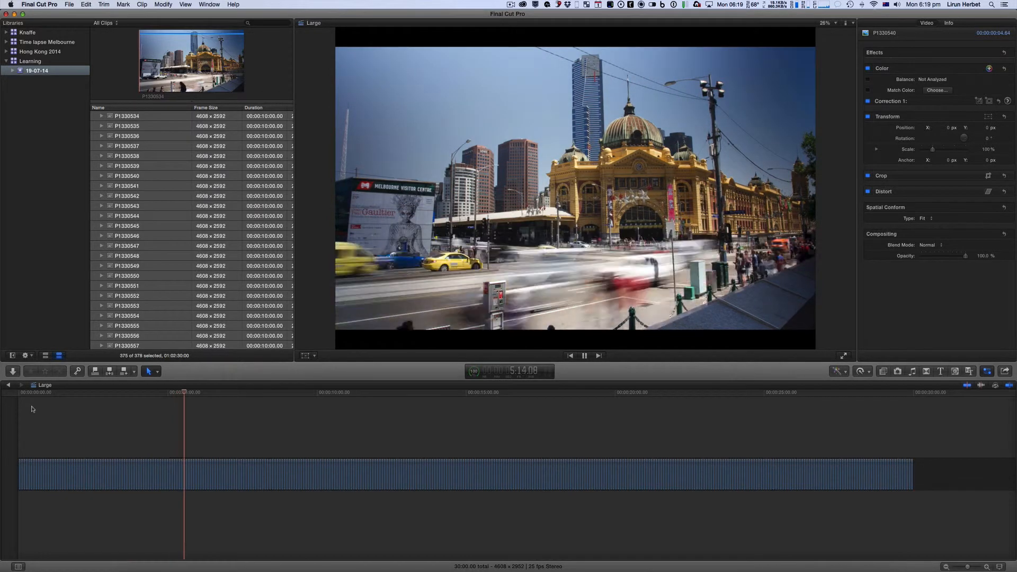
key("space")
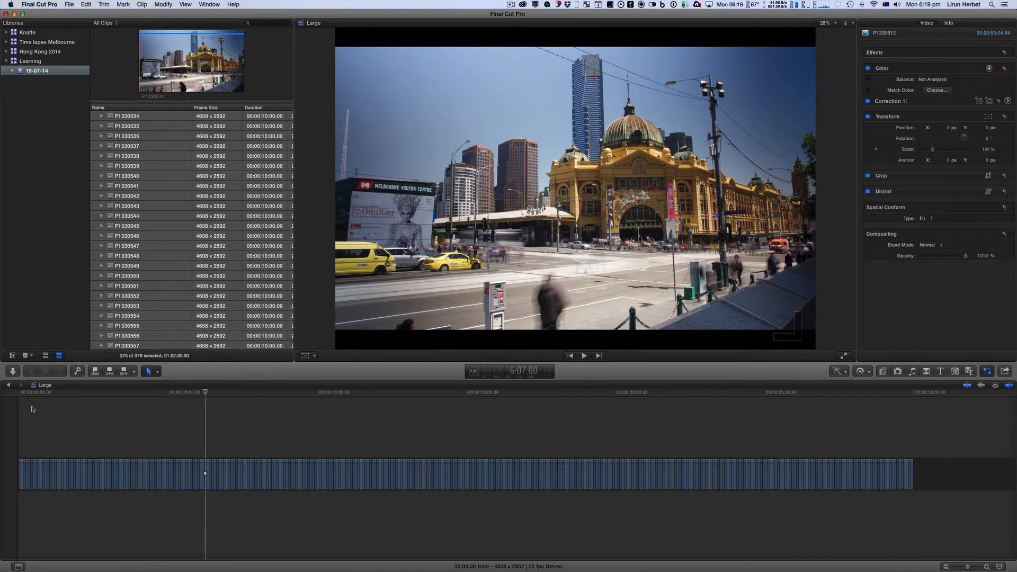
- Combine all clips in the timeline into one compound clip in the 19-07-14 event, keeping the suggested name, and play part of it
key("super+a")
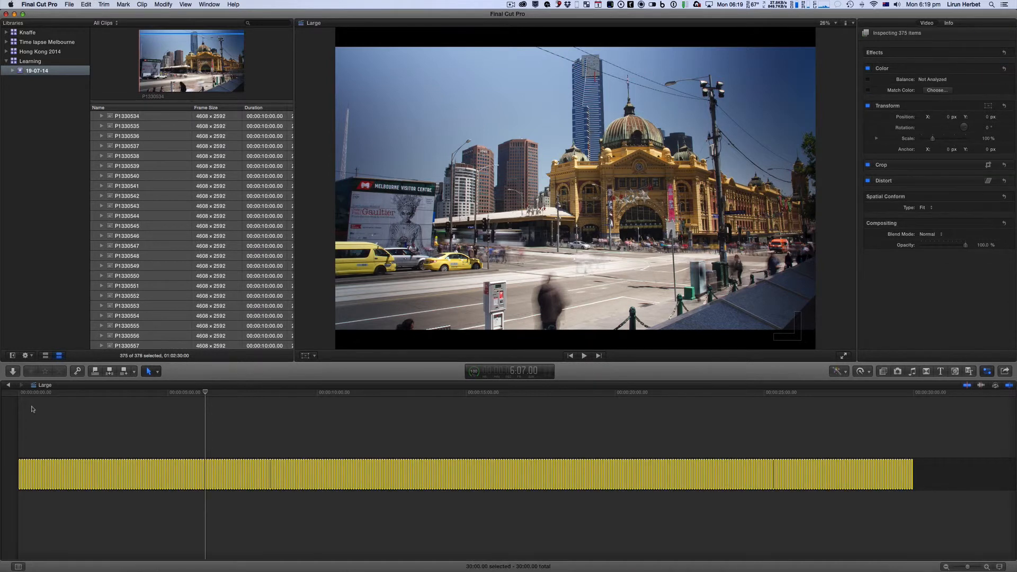
key("alt")
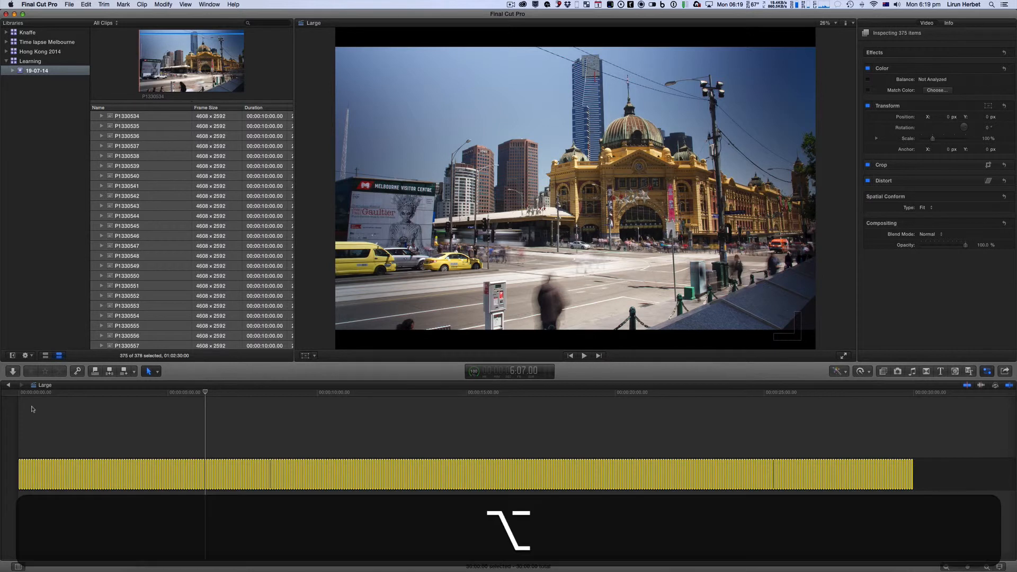
key("alt+g")
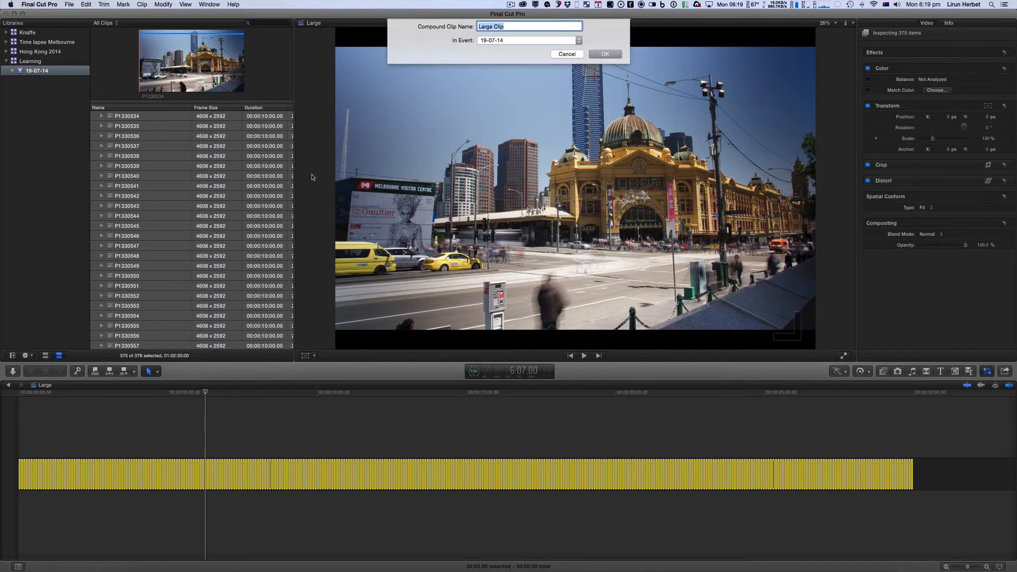
left_click(602, 56)
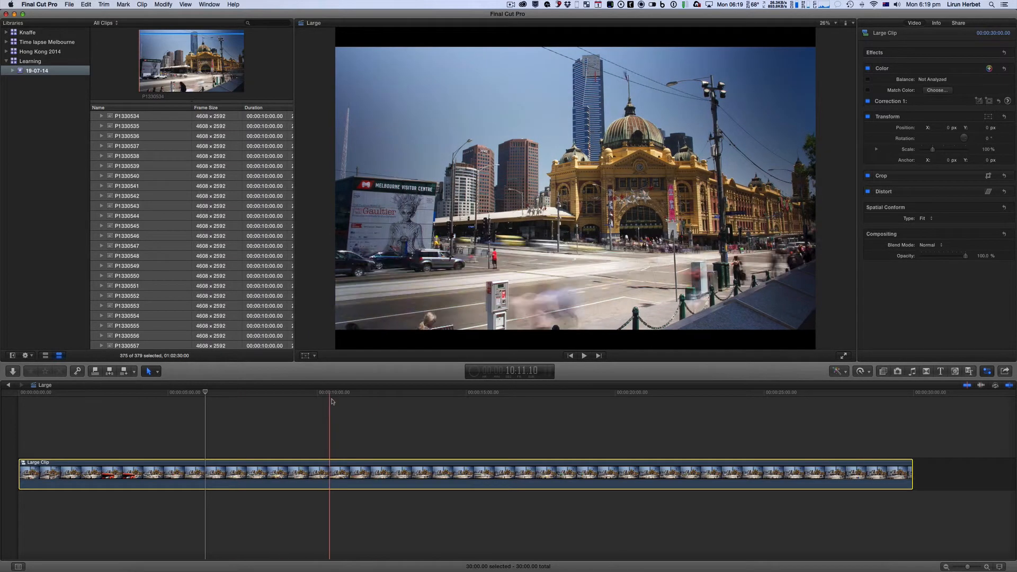
key("space")
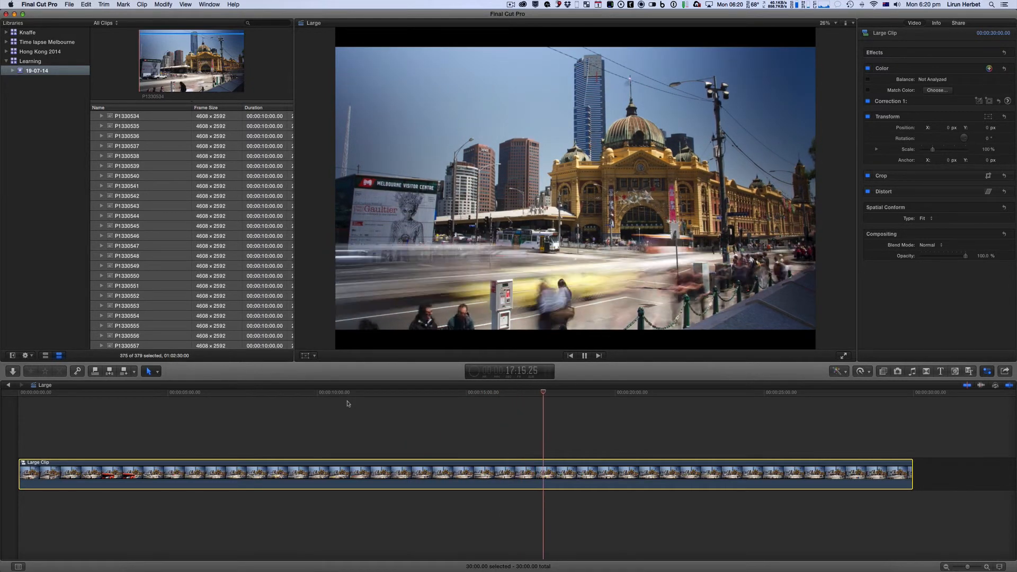
key("space")
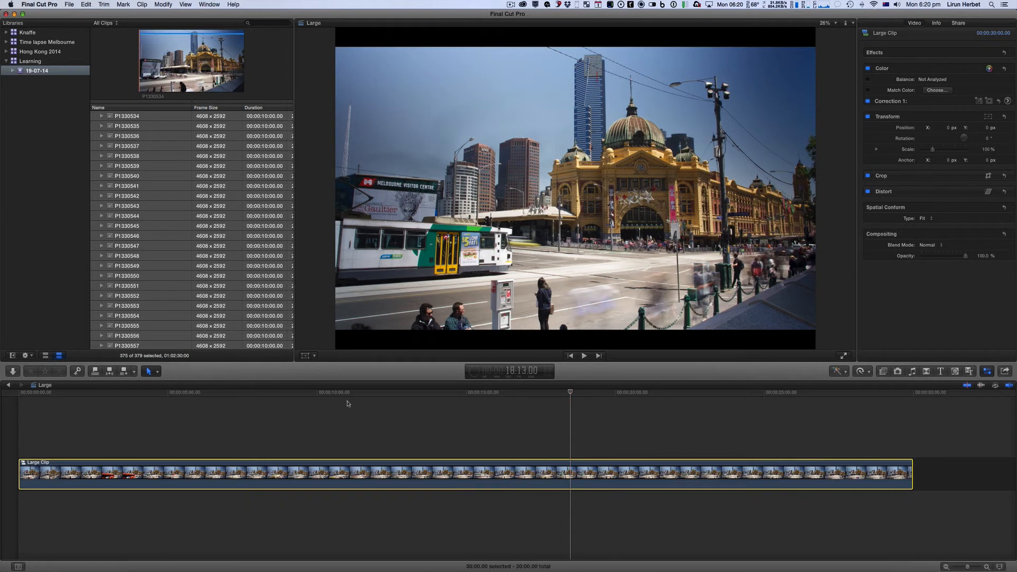